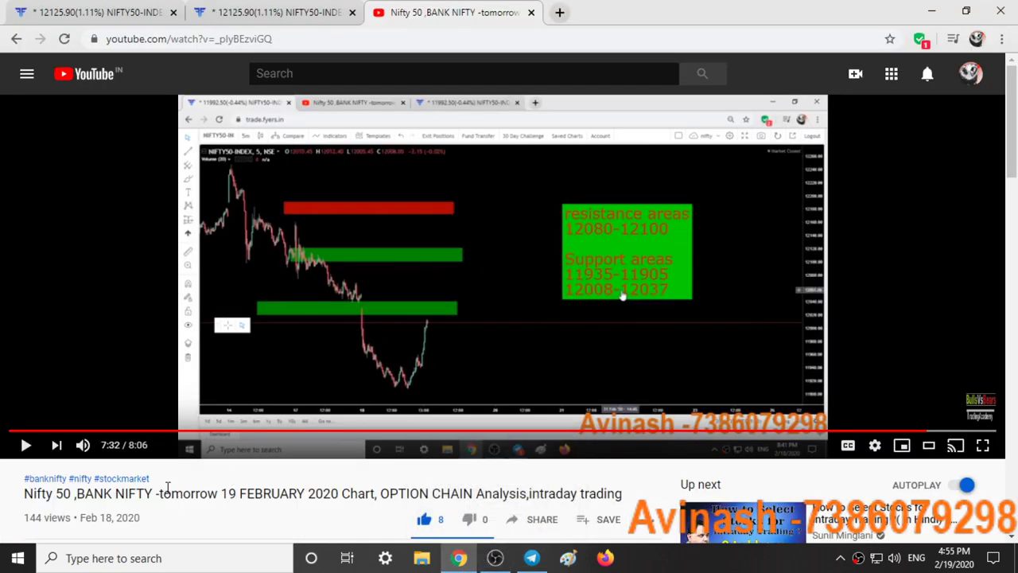
pyautogui.tripleClick(122, 520)
pyautogui.click(267, 509)
pyautogui.click(127, 12)
pyautogui.click(763, 348)
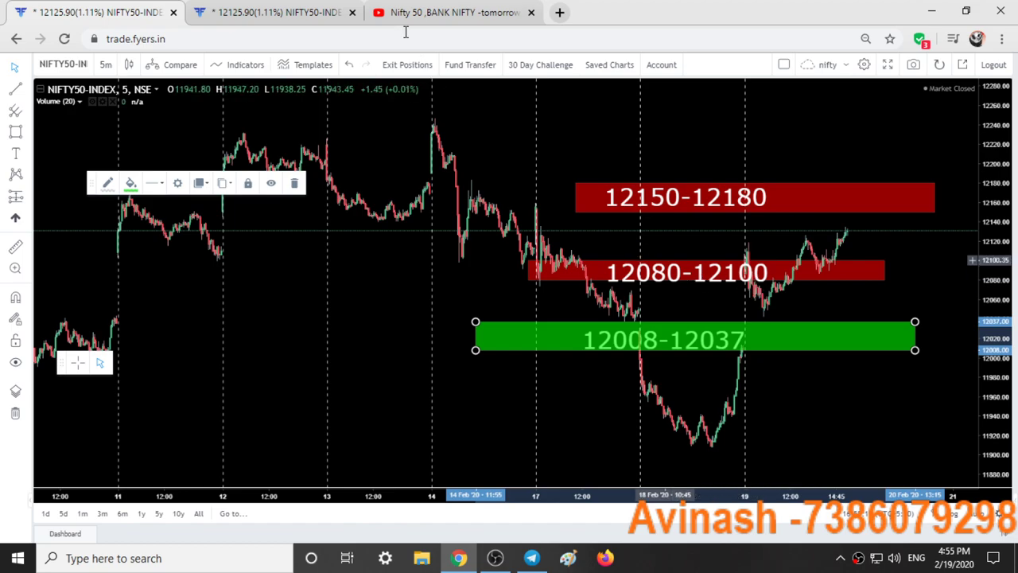
pyautogui.click(450, 14)
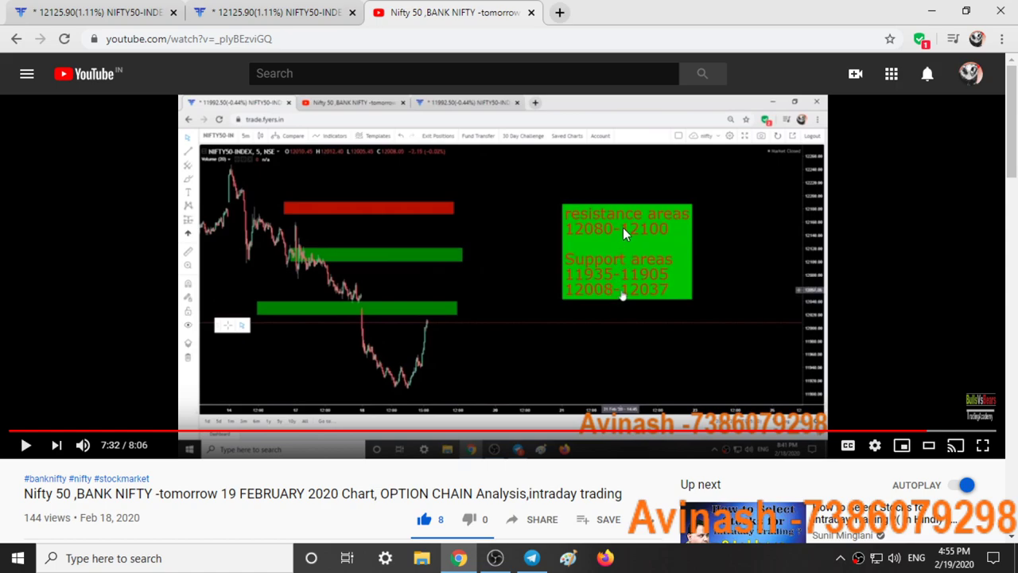
pyautogui.scroll(-1, 324, 455)
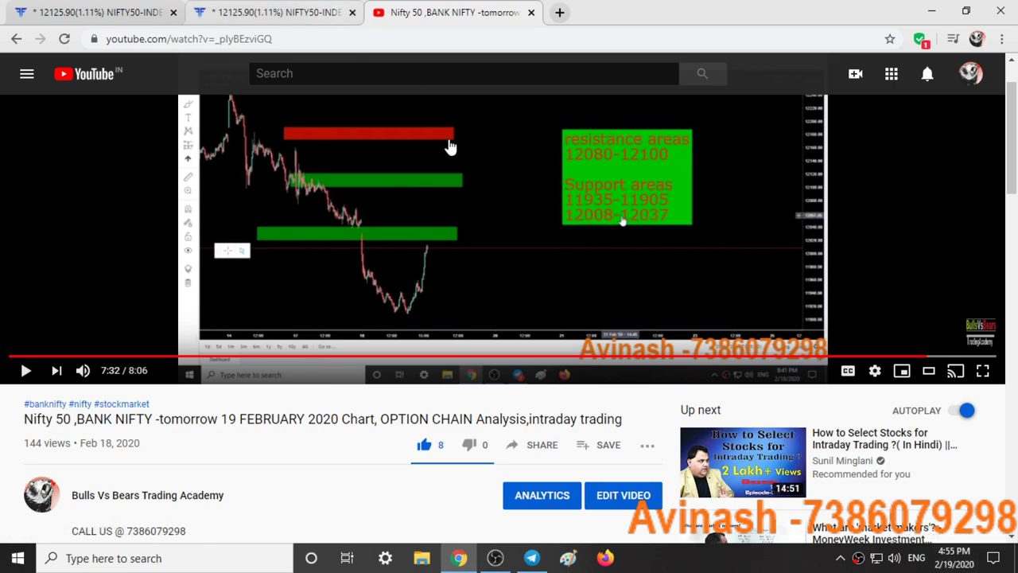
# Zoom the Nifty 50 chart in on 19 February's candles against the three zones
pyautogui.click(87, 18)
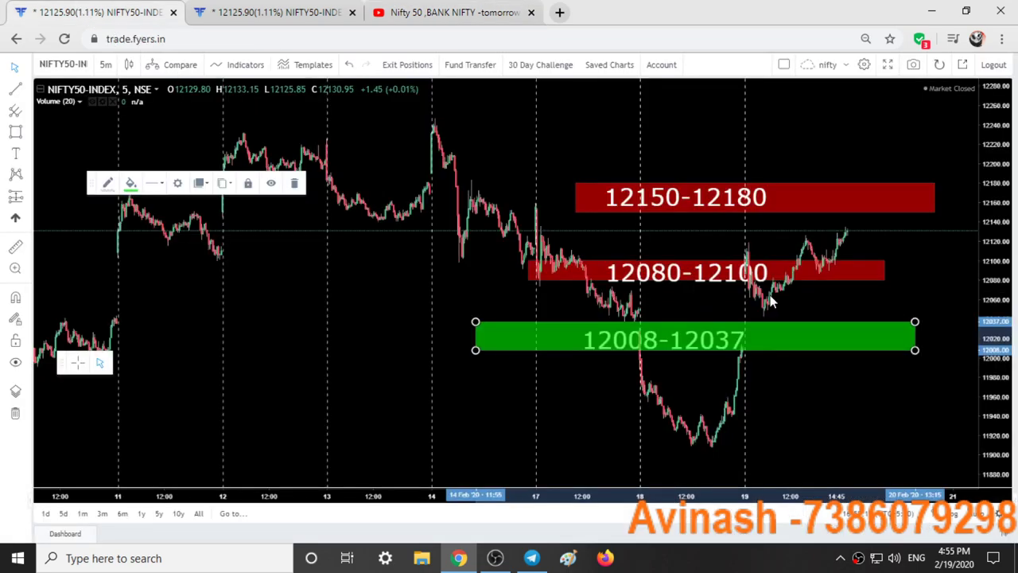
pyautogui.scroll(-2, 768, 298)
pyautogui.scroll(3, 771, 302)
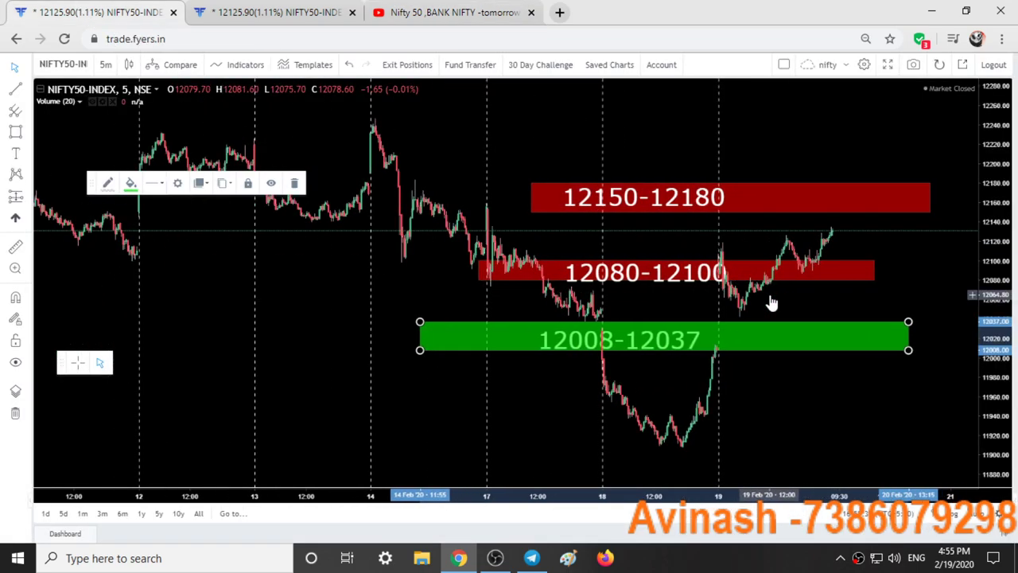
pyautogui.scroll(4, 665, 288)
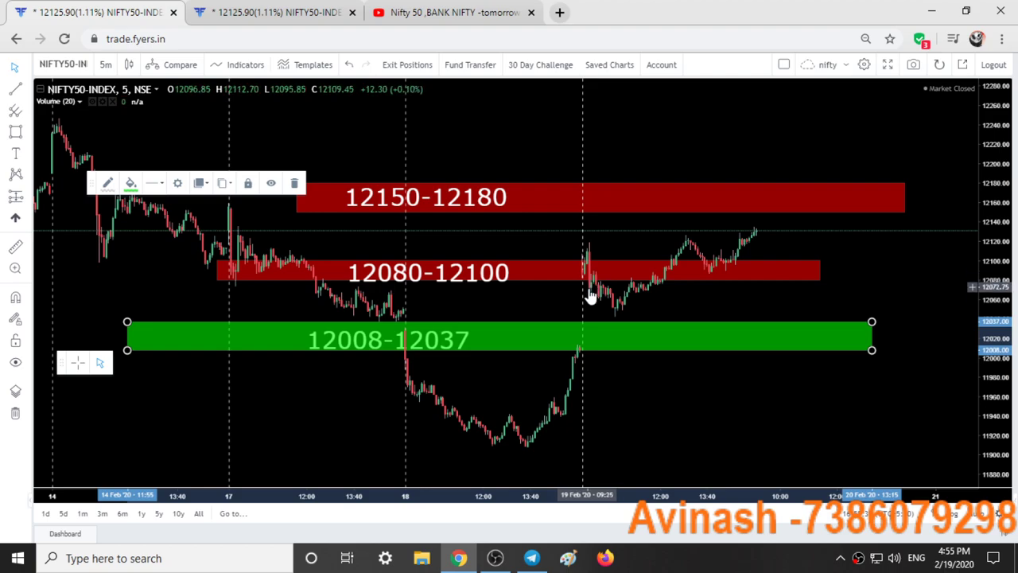
pyautogui.scroll(4, 588, 286)
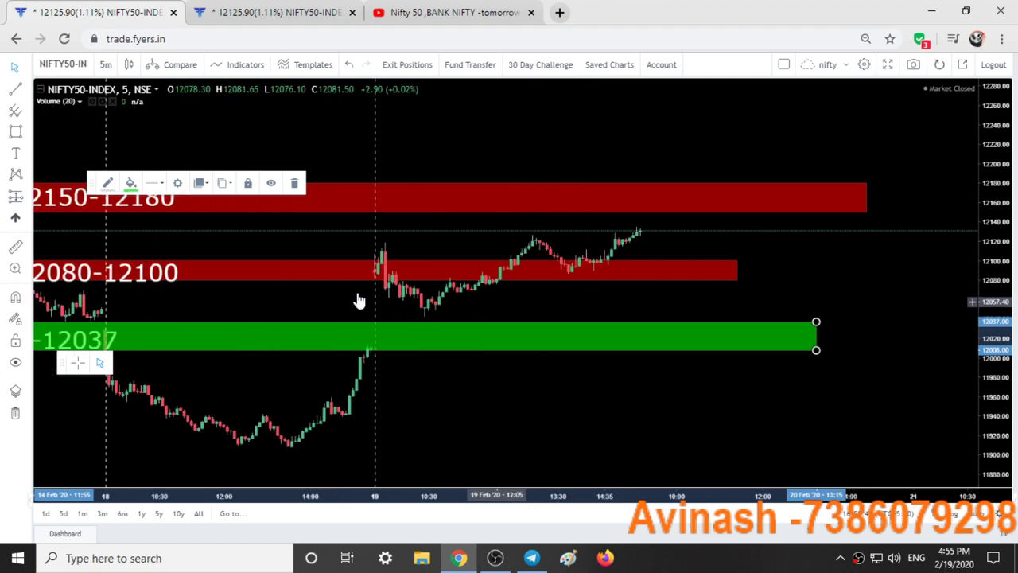
pyautogui.scroll(1, 359, 295)
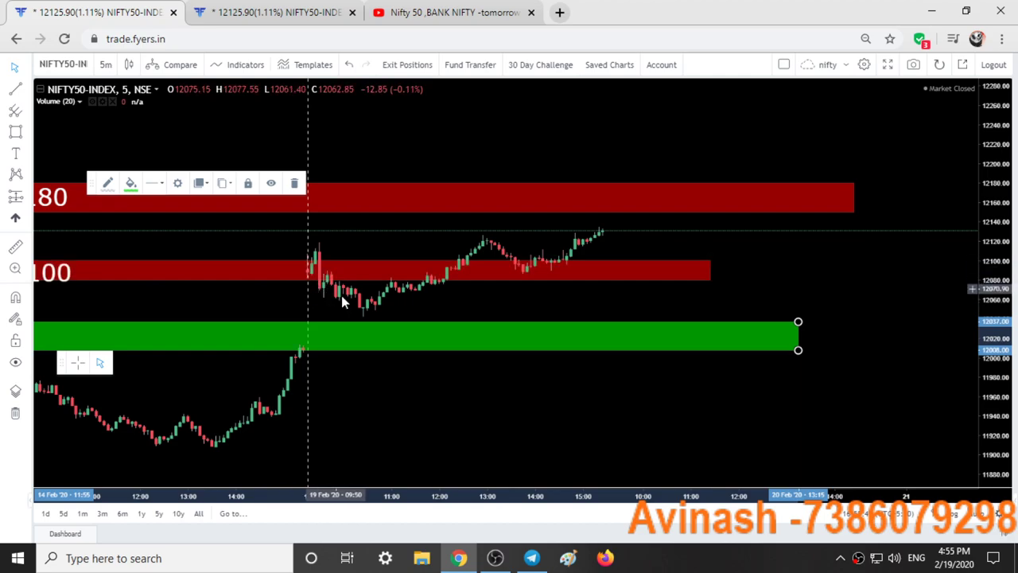
pyautogui.click(531, 557)
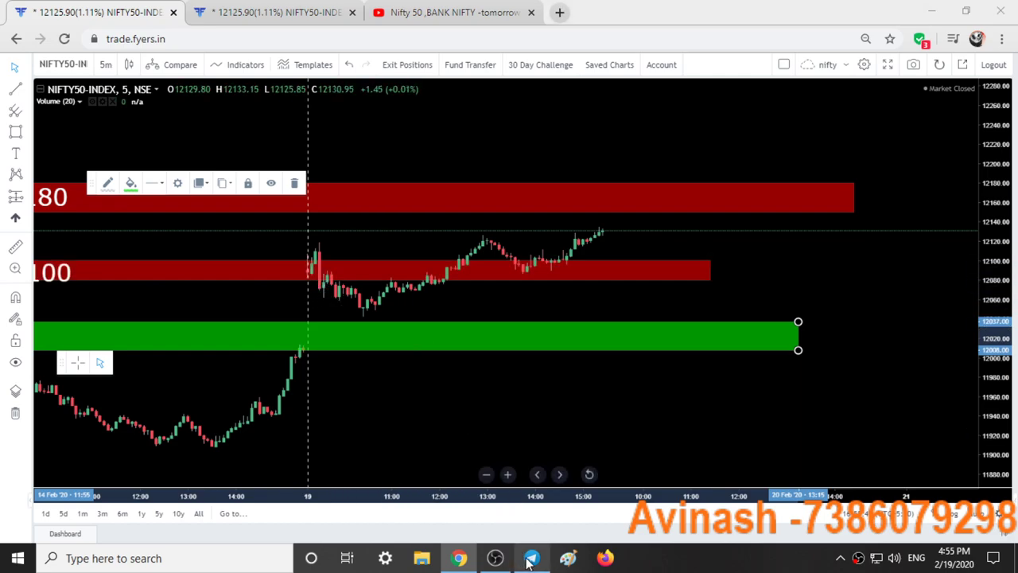
pyautogui.click(771, 206)
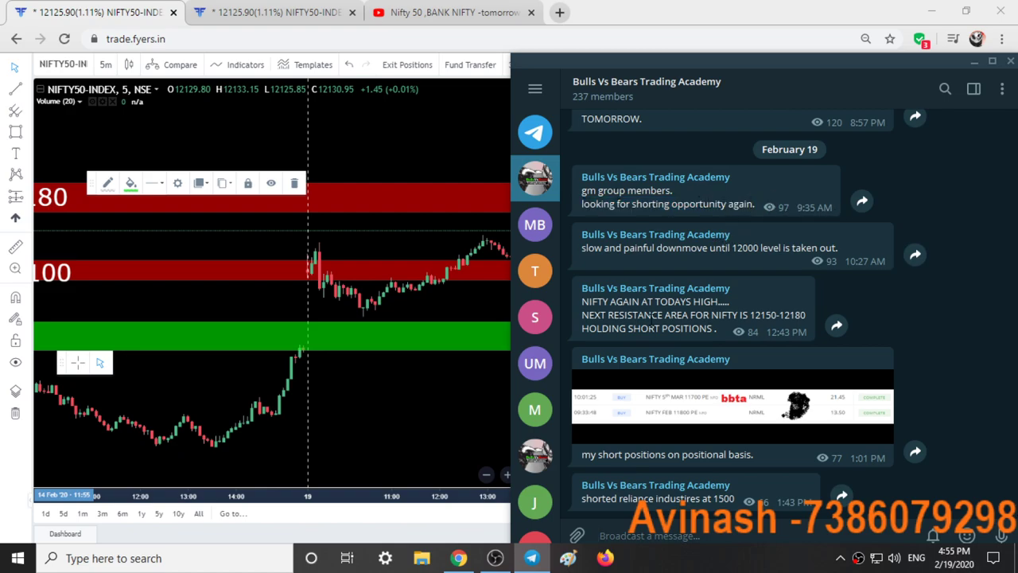
pyautogui.click(637, 413)
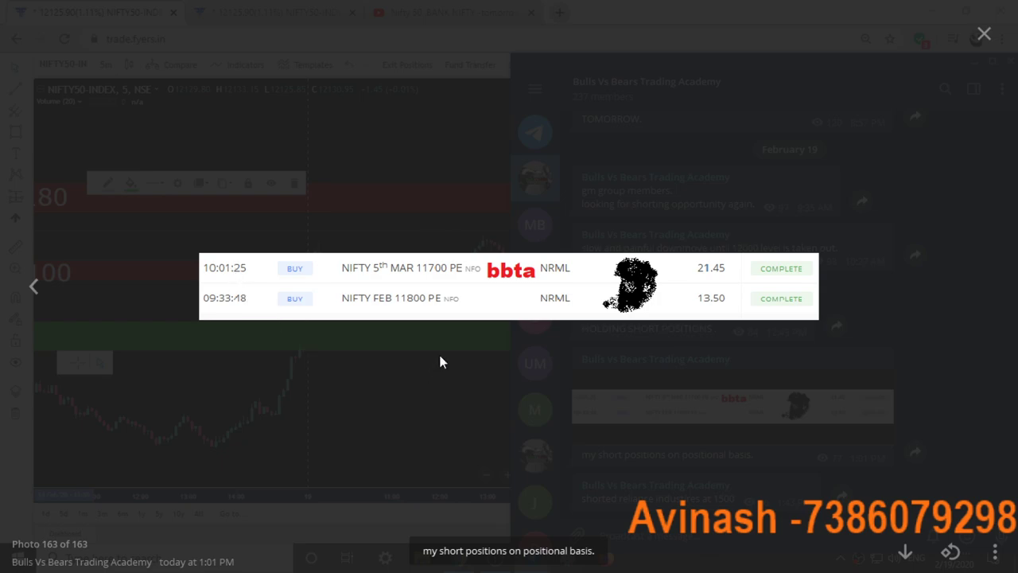
pyautogui.click(894, 205)
pyautogui.click(695, 409)
pyautogui.click(1003, 94)
pyautogui.click(964, 63)
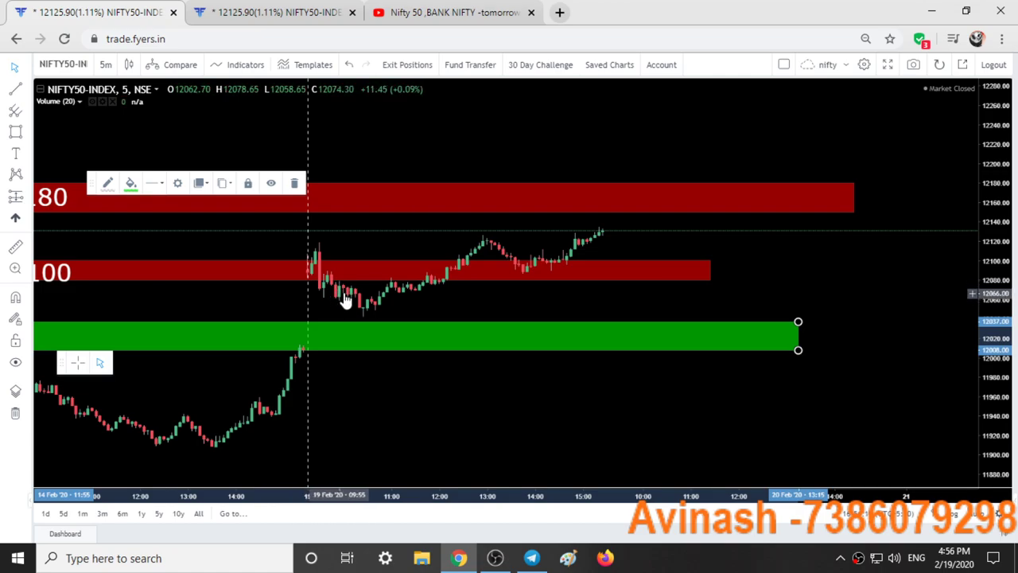
# Zoom out Nifty 50, then reset the NIFTYBANK chart so recent sessions fill the width
pyautogui.scroll(-3, 346, 300)
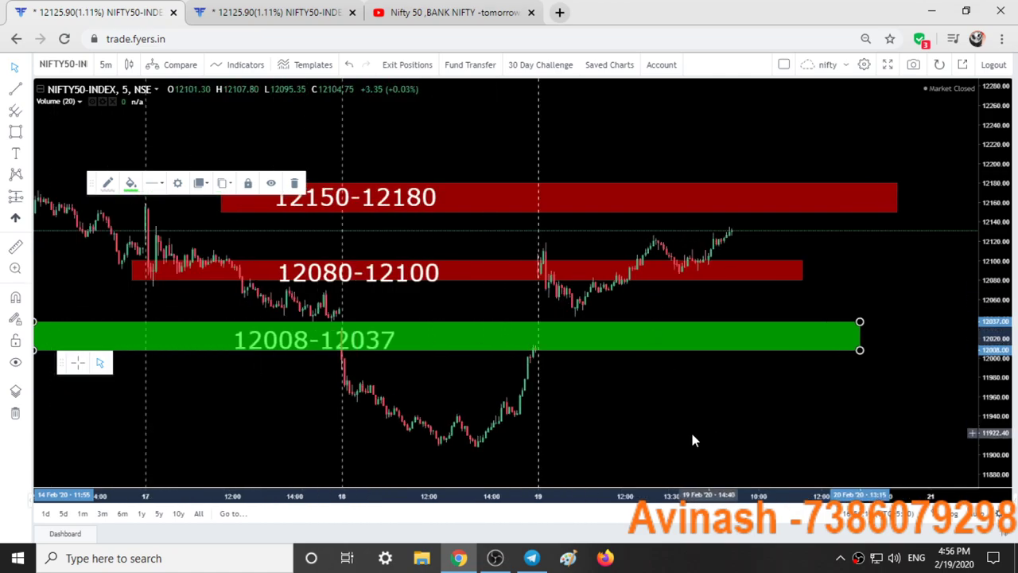
pyautogui.scroll(-1, 691, 433)
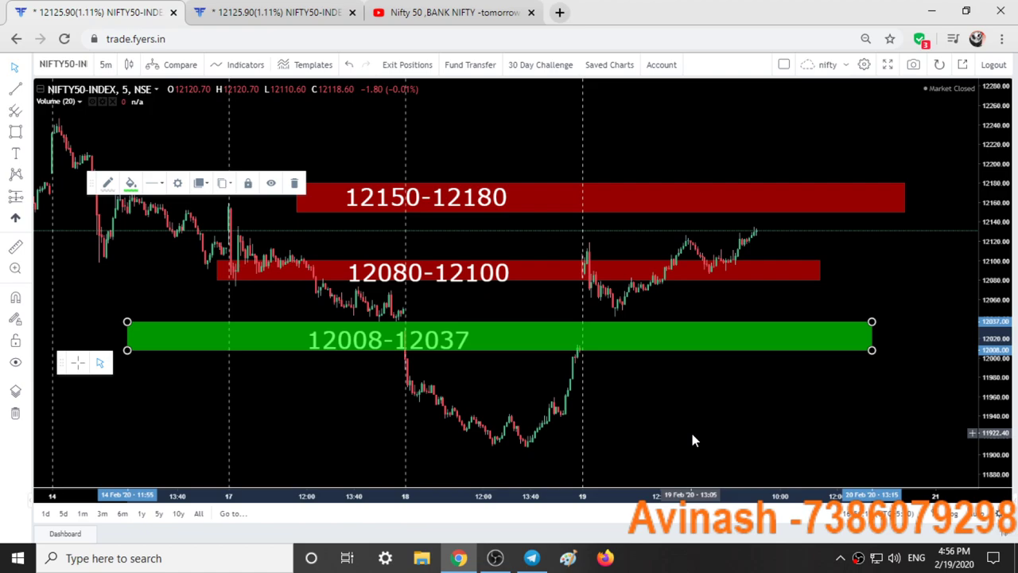
pyautogui.click(262, 11)
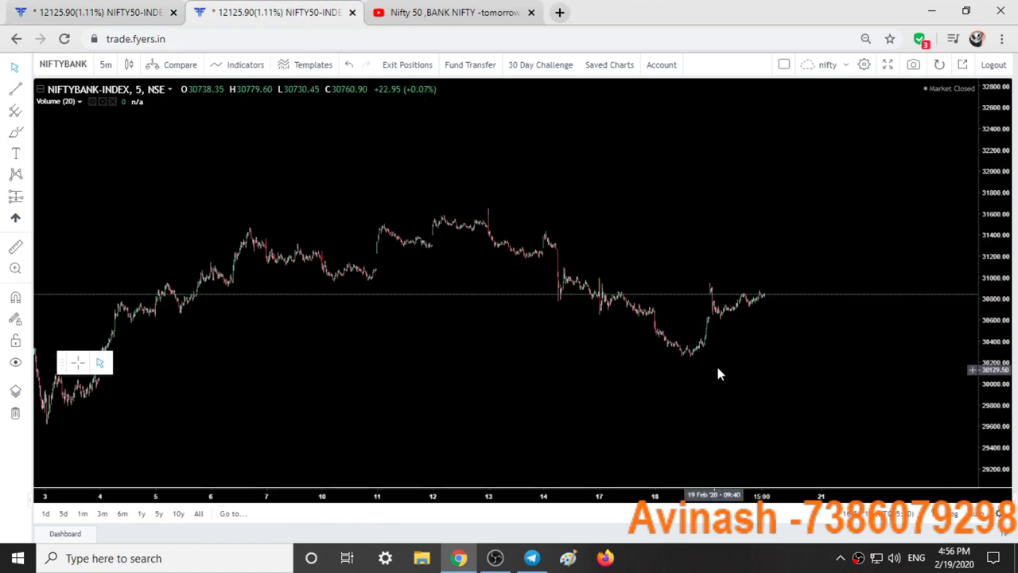
pyautogui.scroll(3, 718, 373)
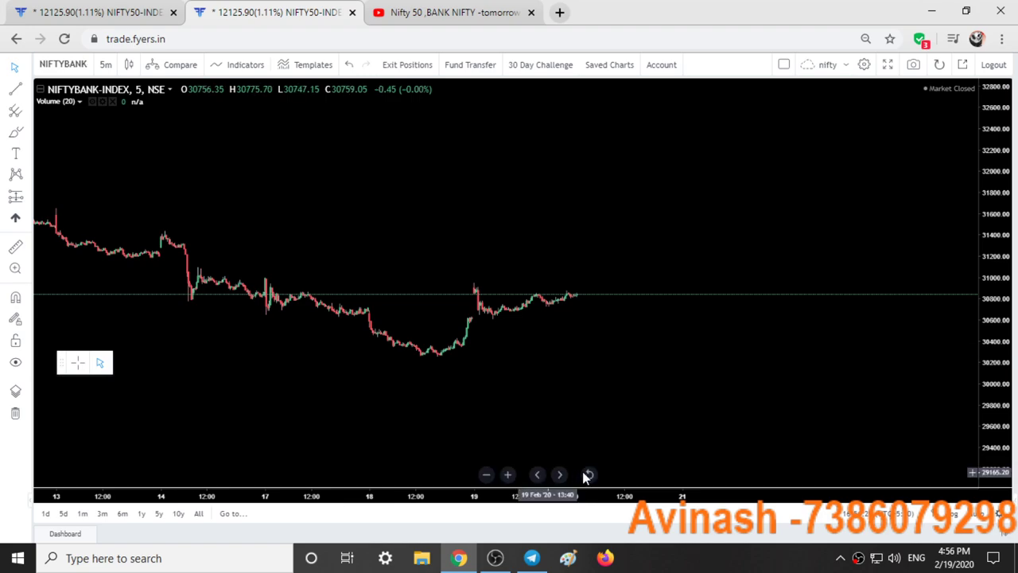
pyautogui.click(586, 475)
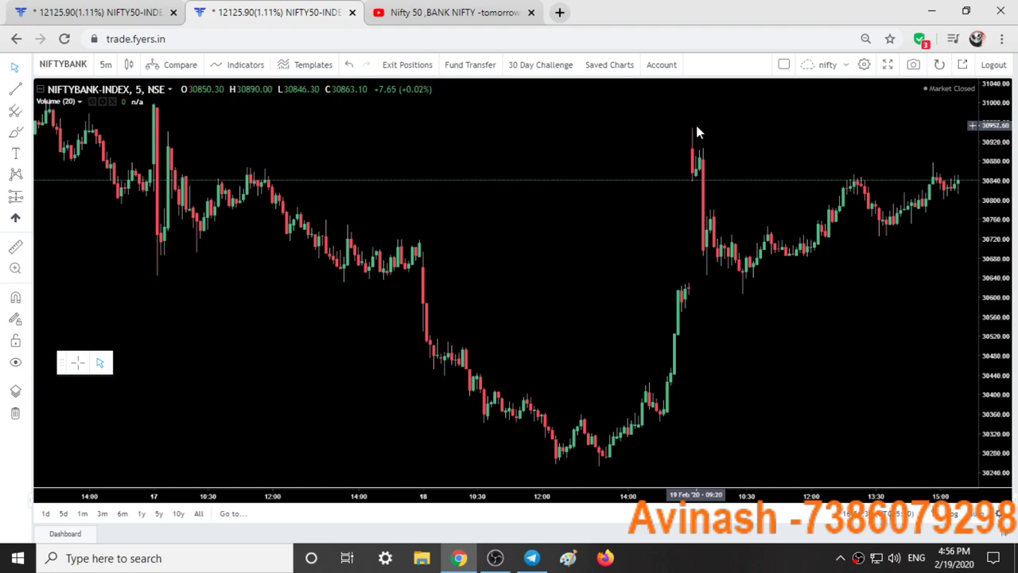
pyautogui.hotkey('ctrl', '1')
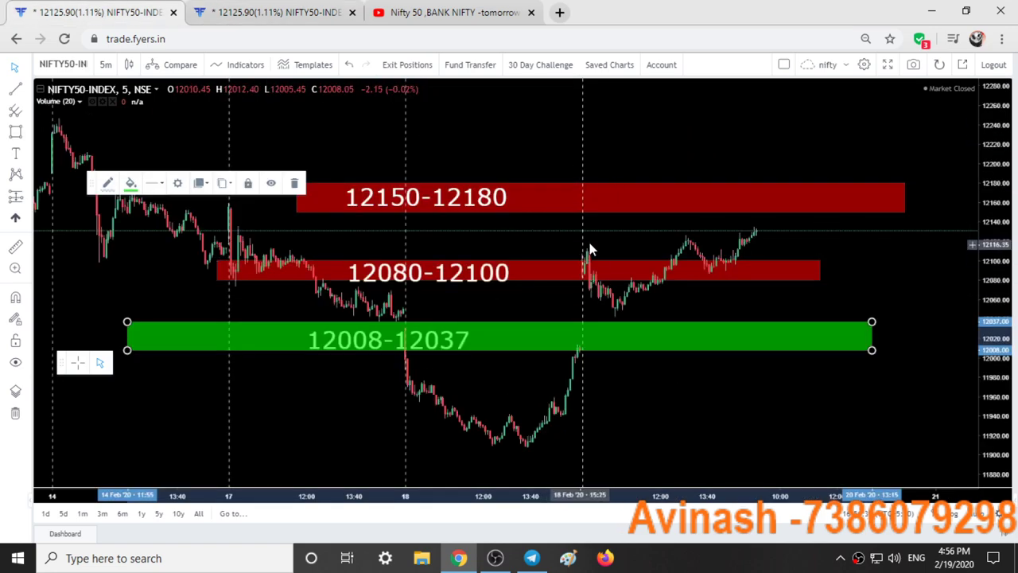
pyautogui.click(307, 6)
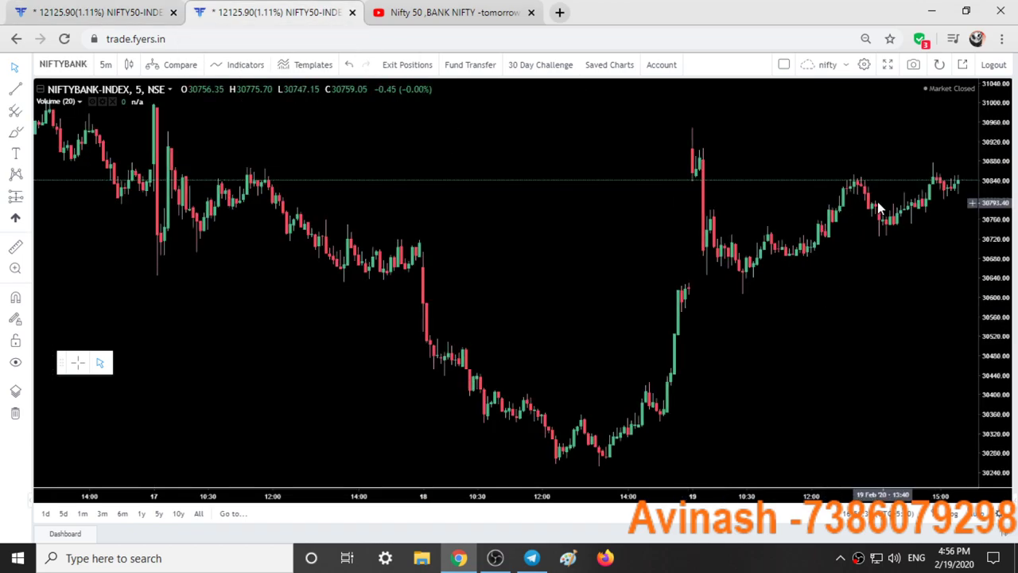
# Replay the analysis video from 6:05 and pause it at 6:22 on the Bank Nifty chart
pyautogui.click(443, 6)
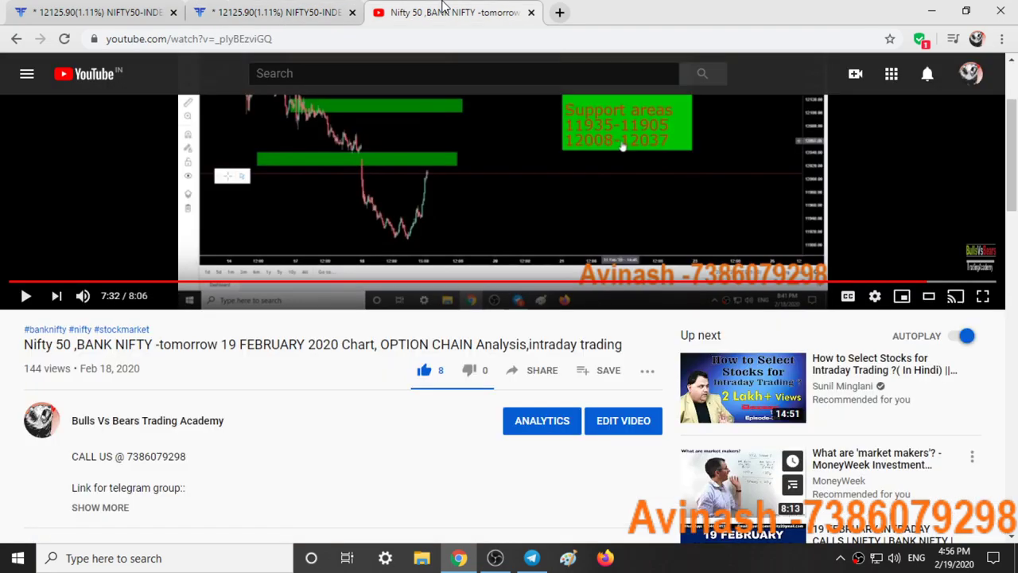
pyautogui.scroll(2, 603, 344)
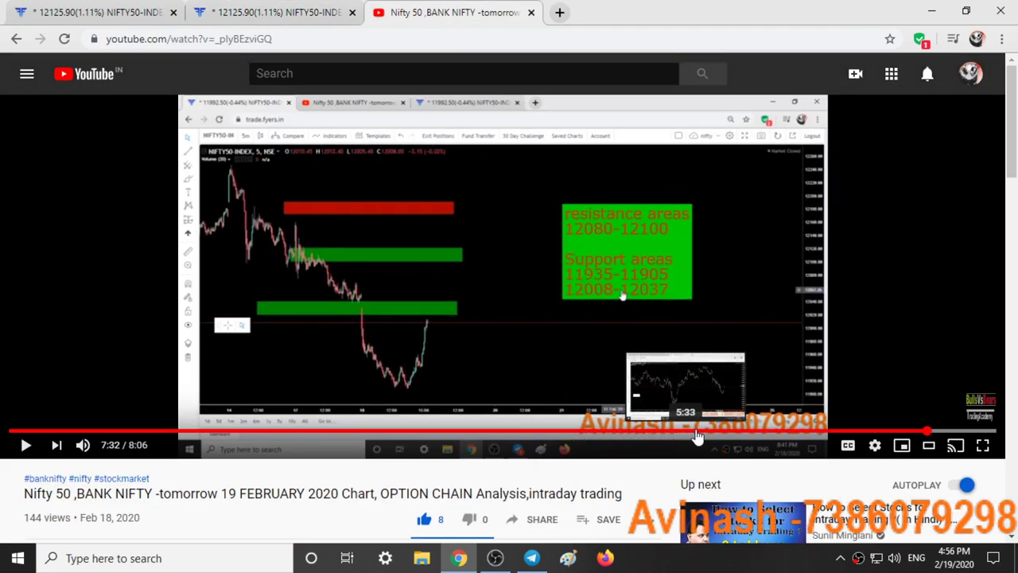
pyautogui.click(754, 432)
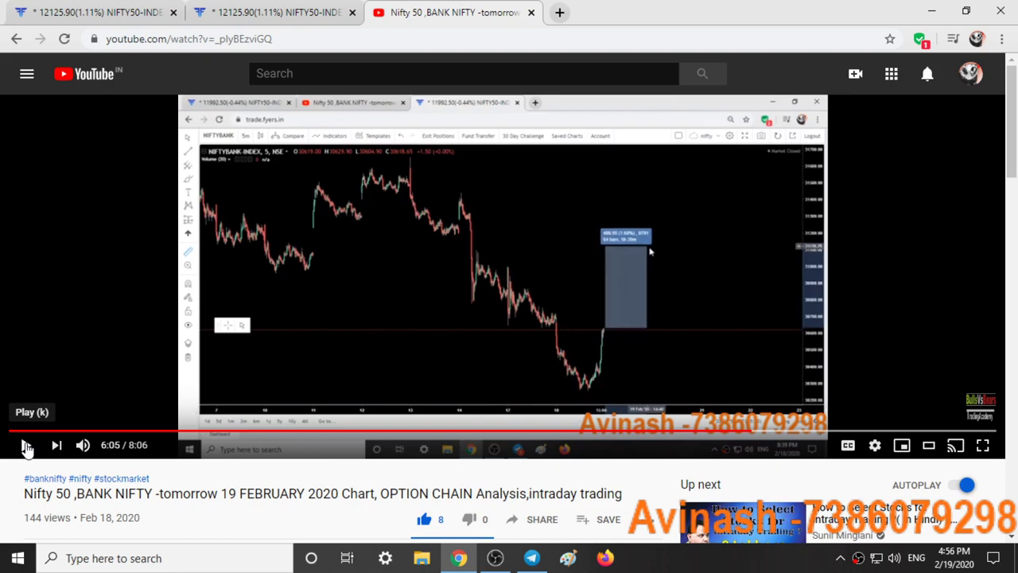
pyautogui.click(26, 447)
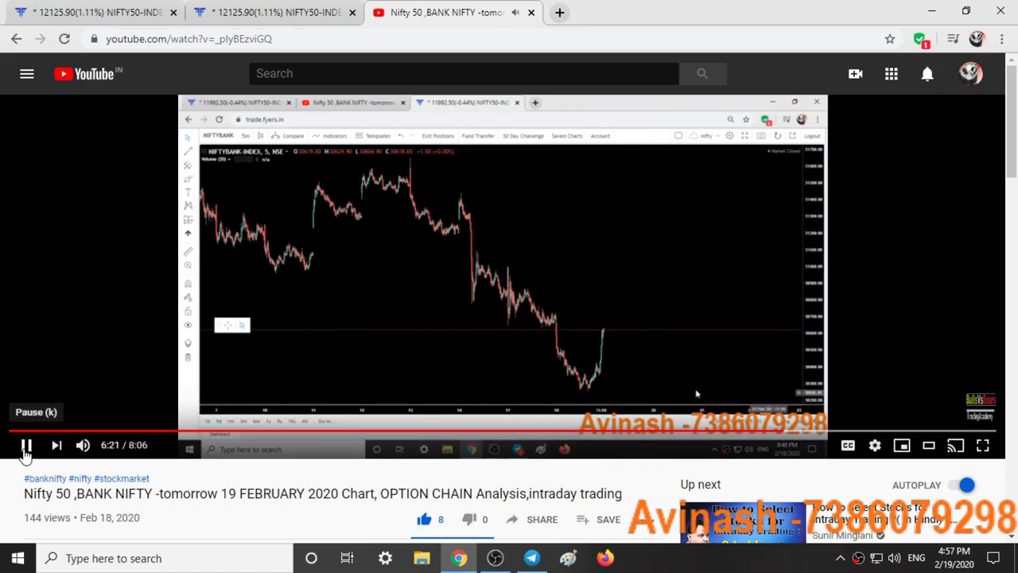
pyautogui.press('k')
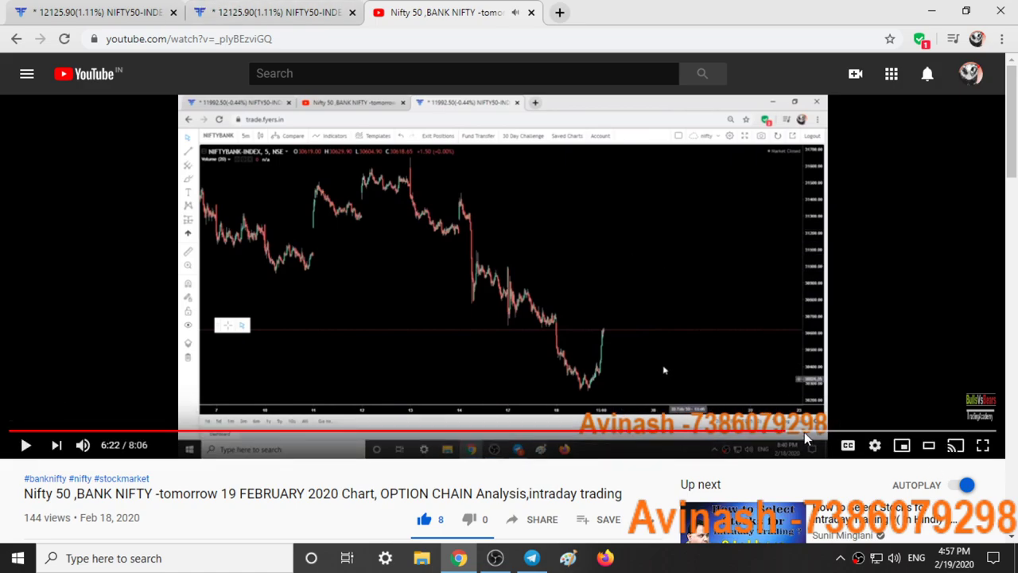
# Zoom the NIFTYBANK 5-minute chart out to span 11 to 19 February
pyautogui.click(322, 9)
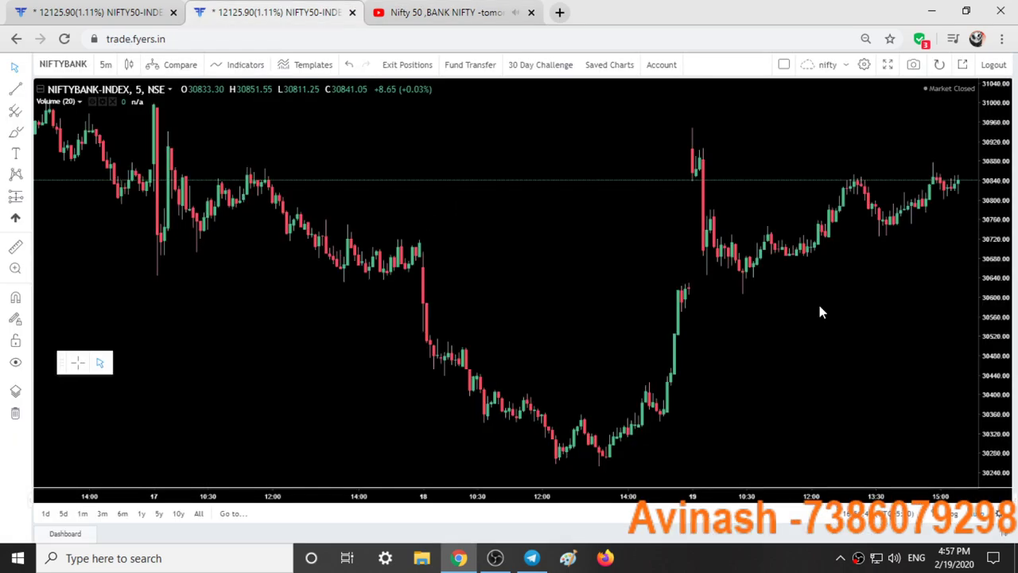
pyautogui.scroll(-5, 773, 245)
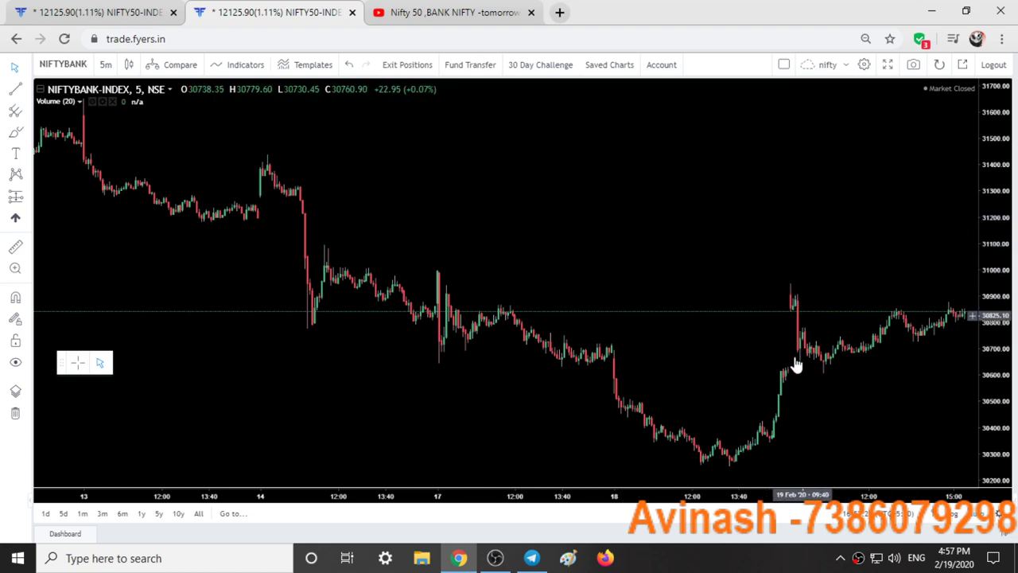
pyautogui.scroll(-5, 862, 353)
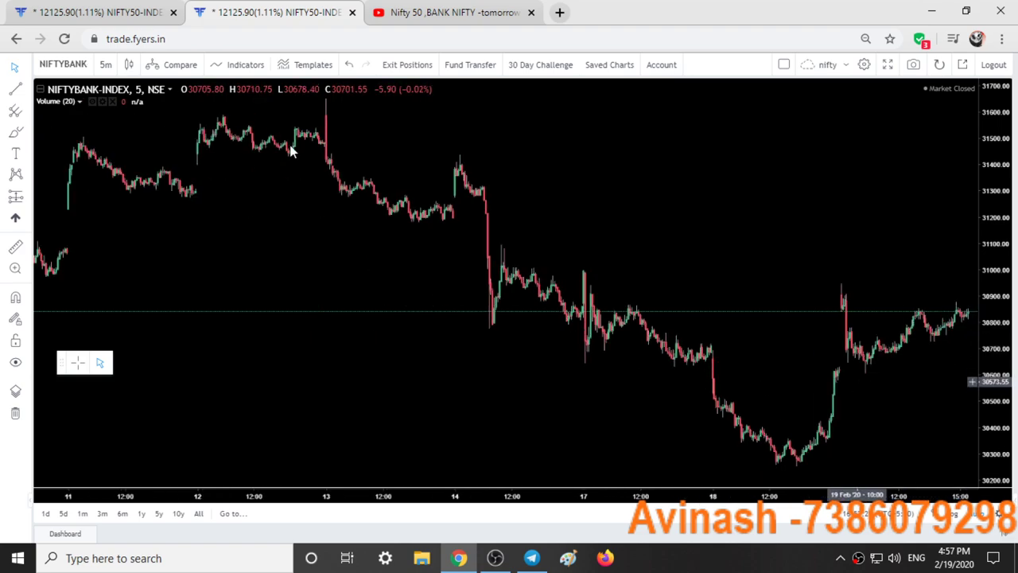
pyautogui.click(75, 8)
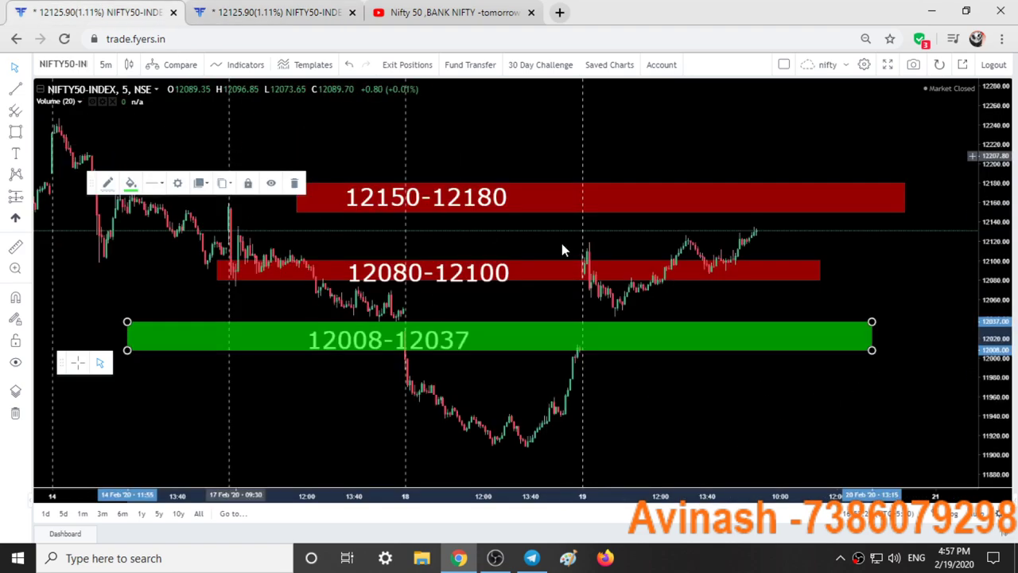
# Zoom out the NIFTY50 zones chart and bring Telegram's 19 February trading posts over it
pyautogui.scroll(-3, 562, 247)
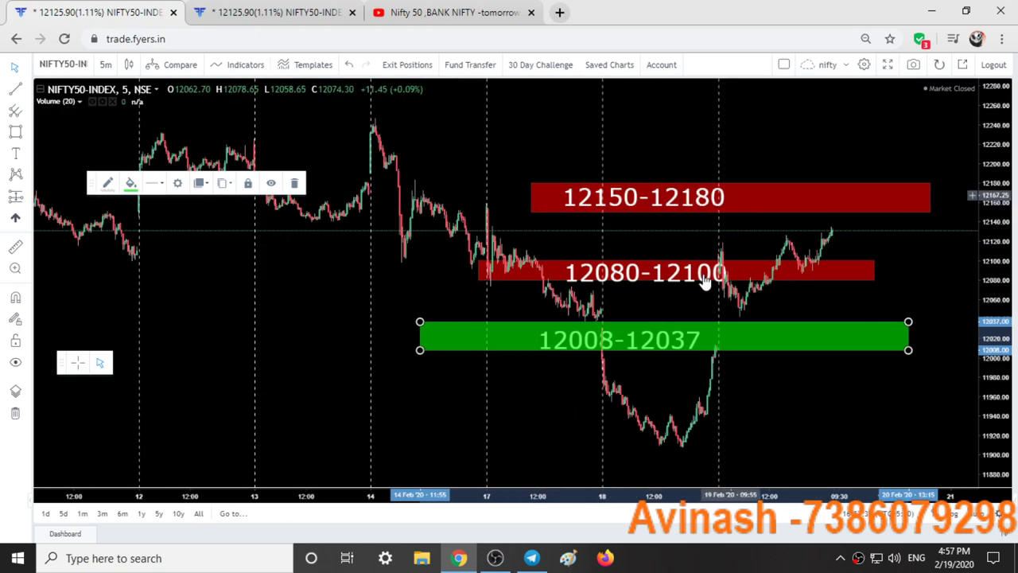
pyautogui.hotkey('alt', 'Tab')
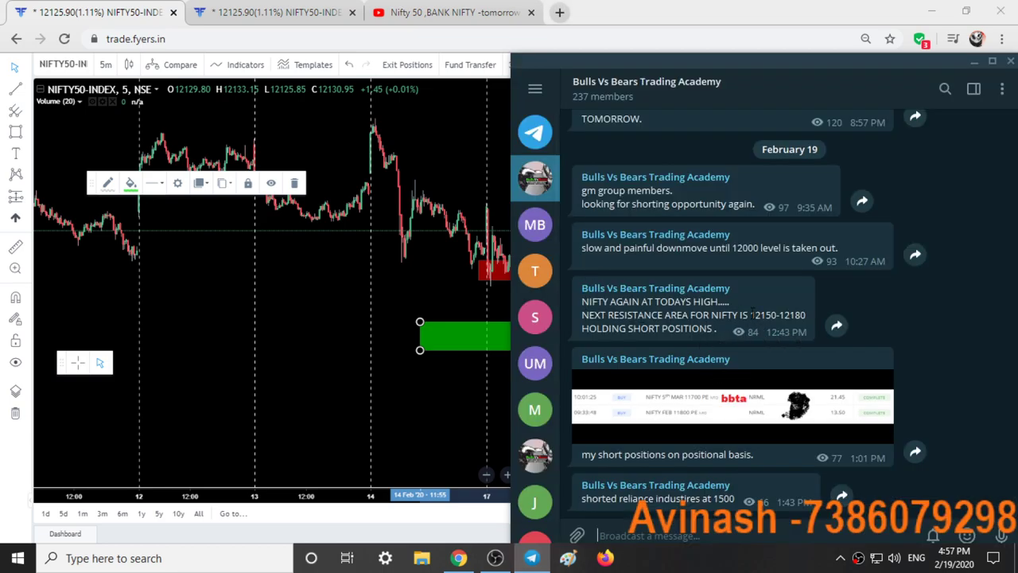
pyautogui.moveTo(749, 315); pyautogui.dragTo(803, 315)
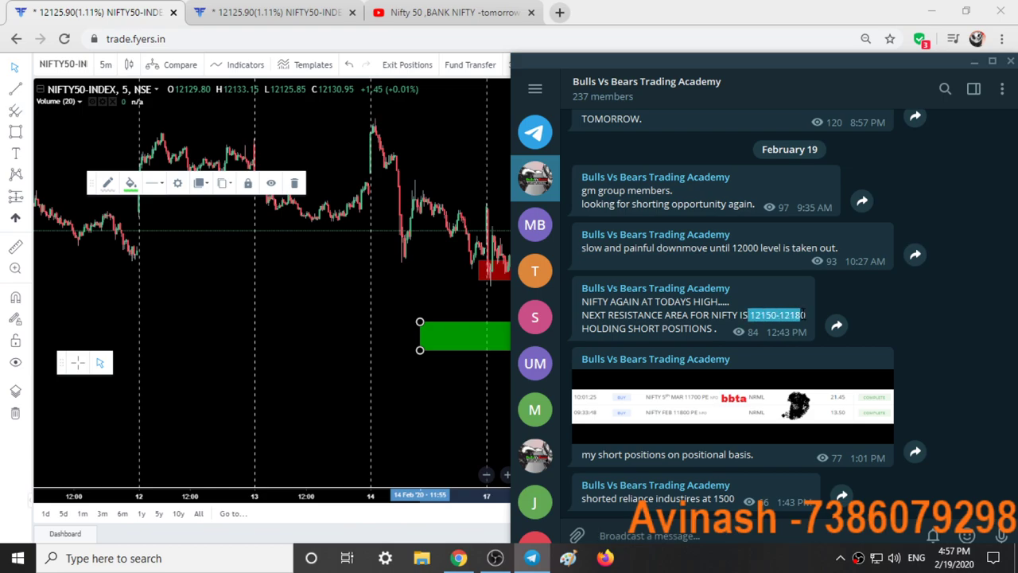
pyautogui.click(787, 291)
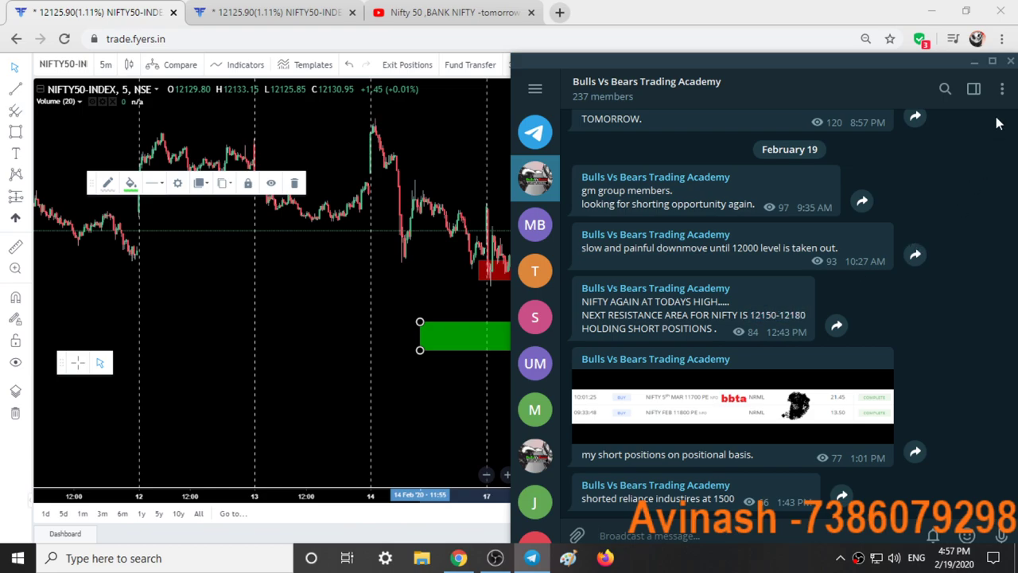
pyautogui.click(972, 64)
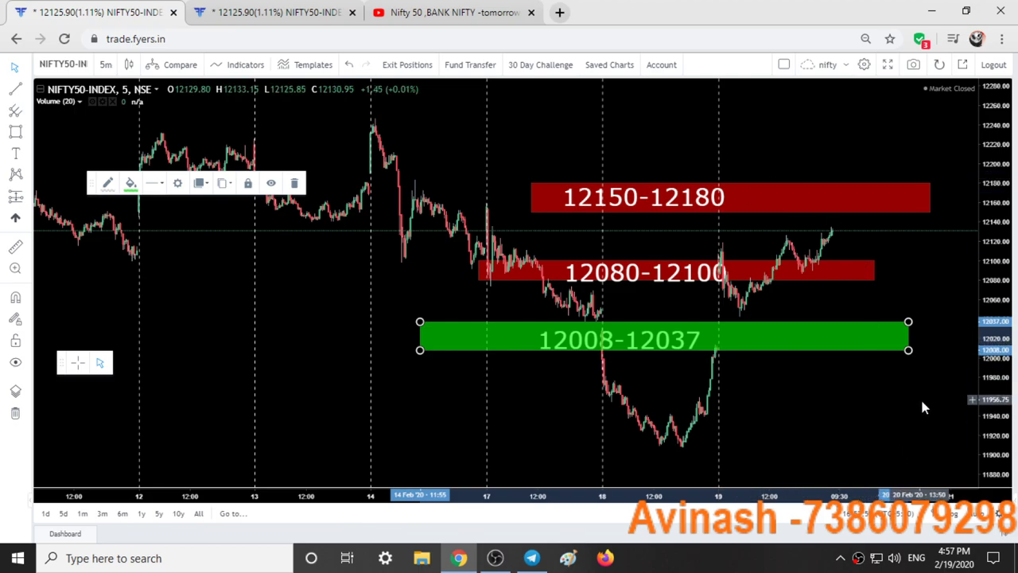
# Show the NIFTYBANK-INDEX 5-minute chart with 19 February's spike near 30,950
pyautogui.click(270, 12)
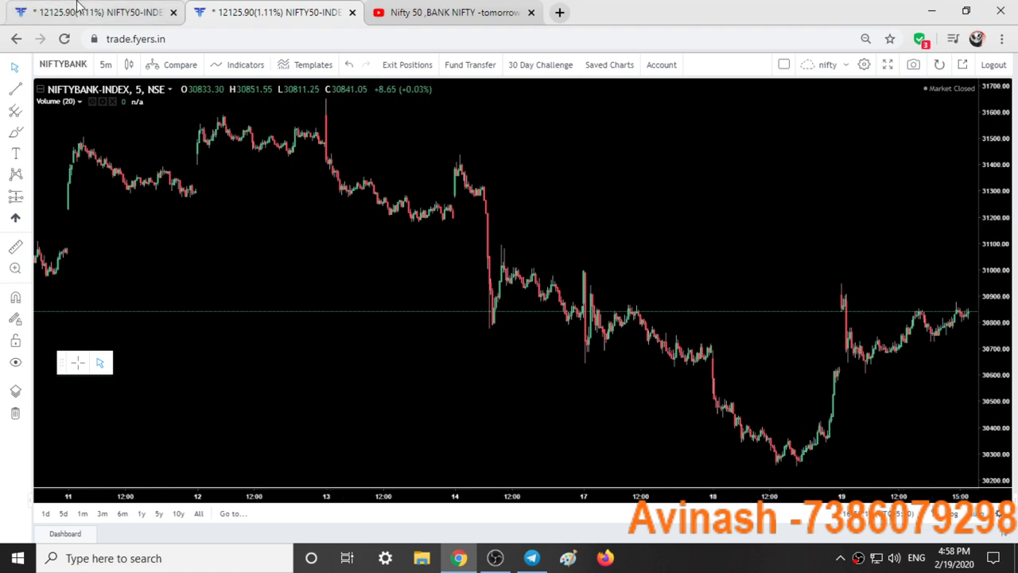
pyautogui.click(78, 9)
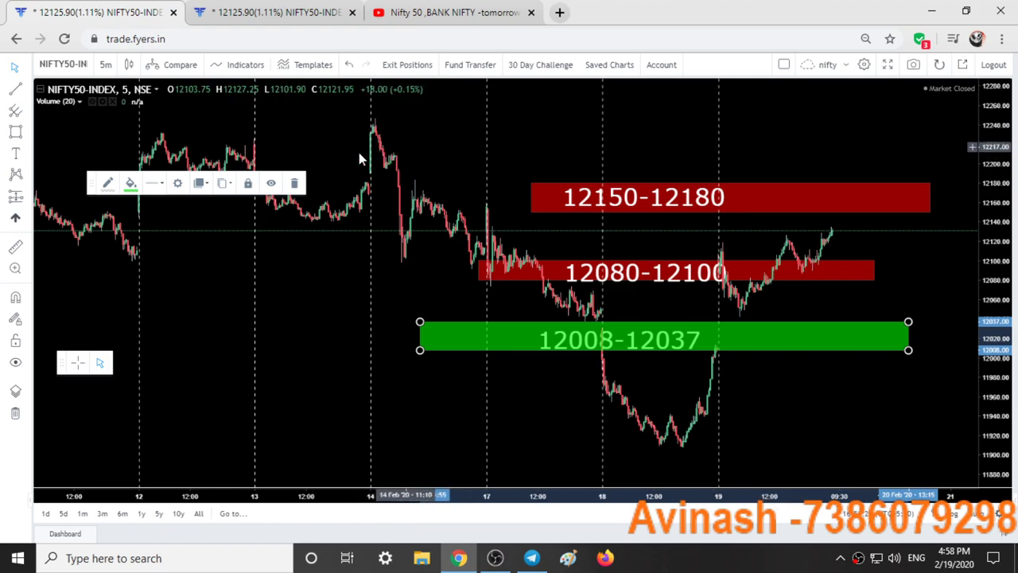
# Zoom the NIFTY50 chart out and back in to review its zones across more dates
pyautogui.scroll(-5, 706, 217)
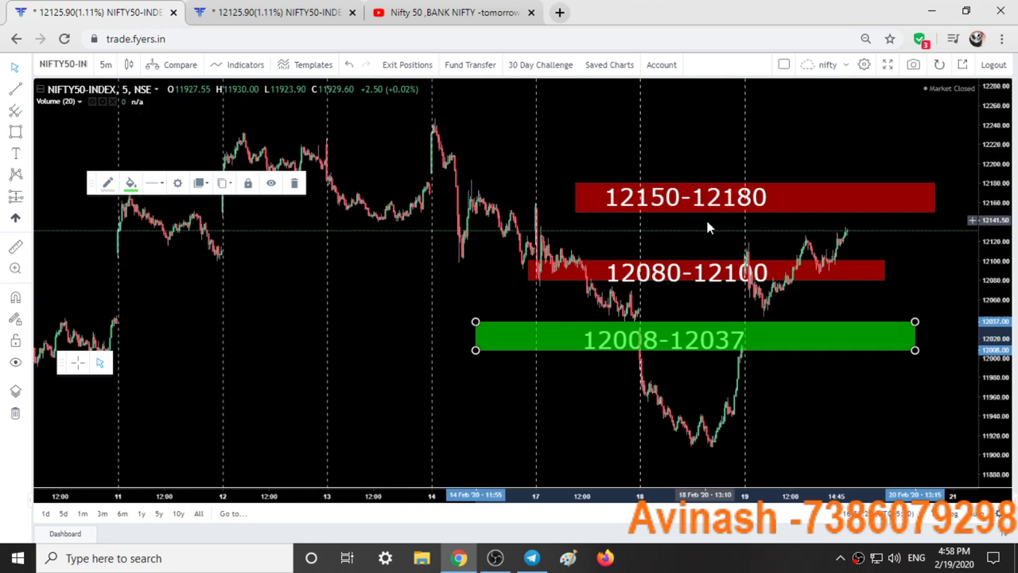
pyautogui.scroll(-4, 707, 228)
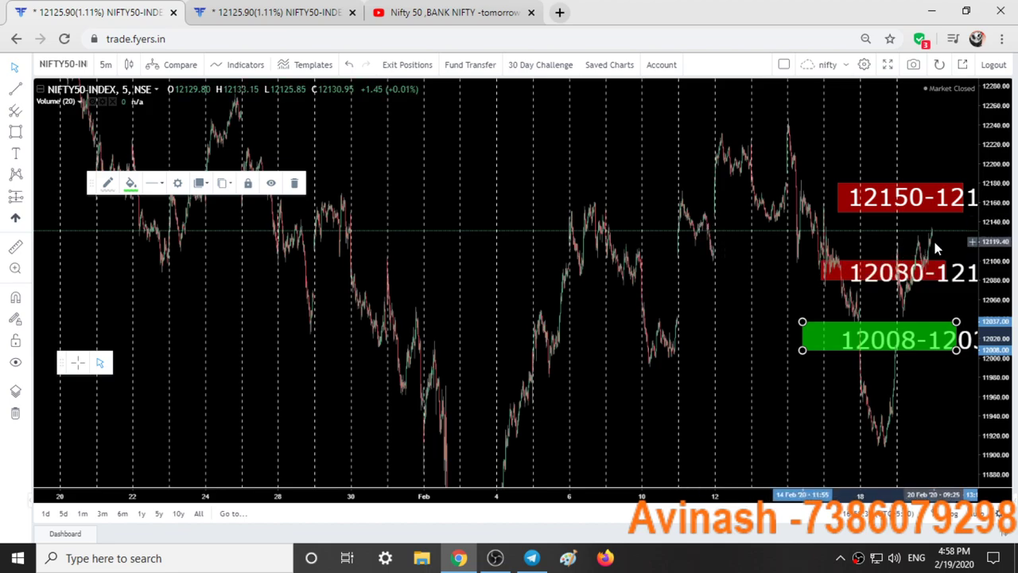
pyautogui.scroll(3, 933, 246)
pyautogui.click(319, 8)
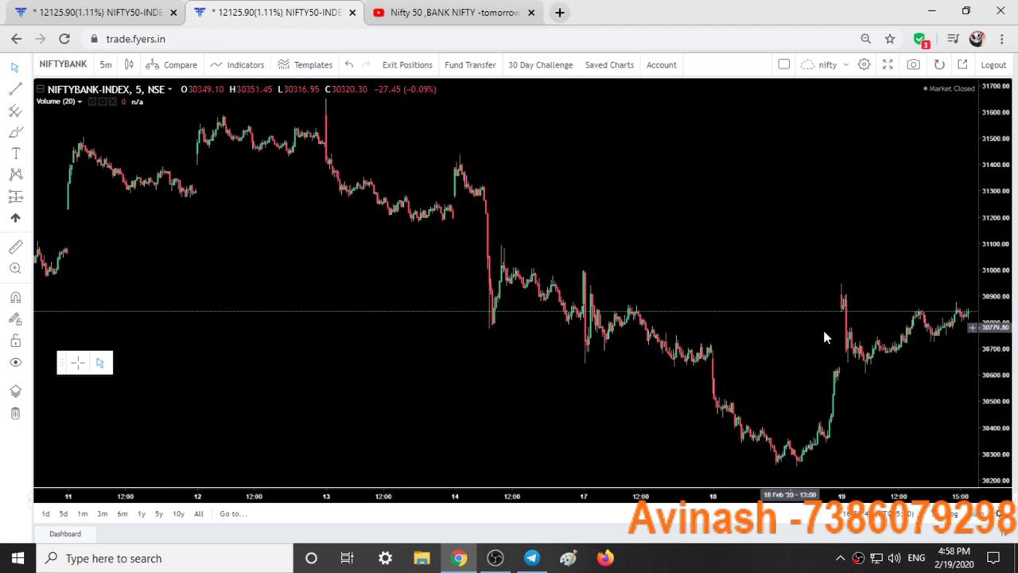
# Pan the NIFTYBANK chart to 18–21 Feb, switch it to 1-hour candles, and bring up Telegram
pyautogui.scroll(-3, 827, 330)
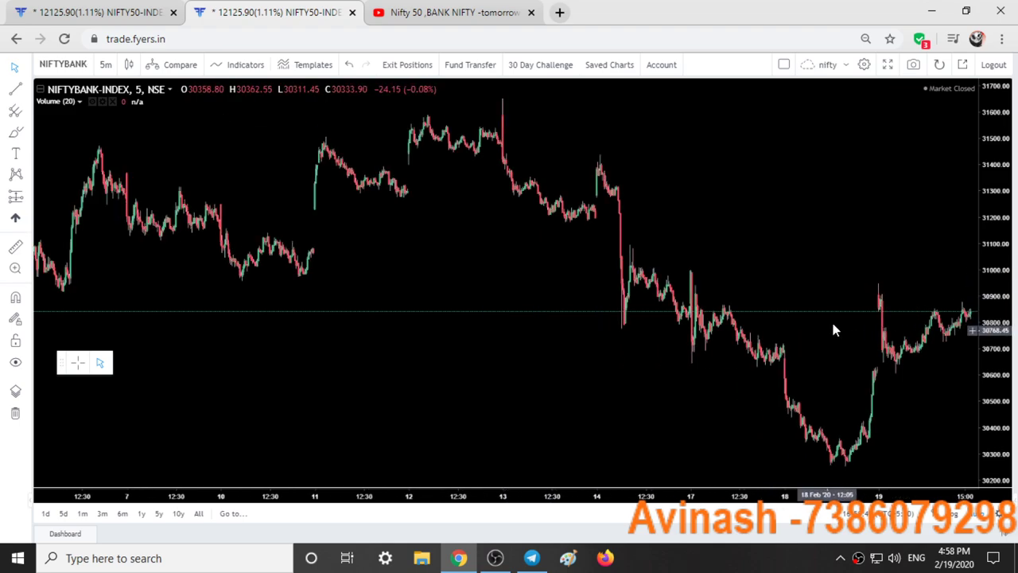
pyautogui.moveTo(621, 212); pyautogui.dragTo(428, 211)
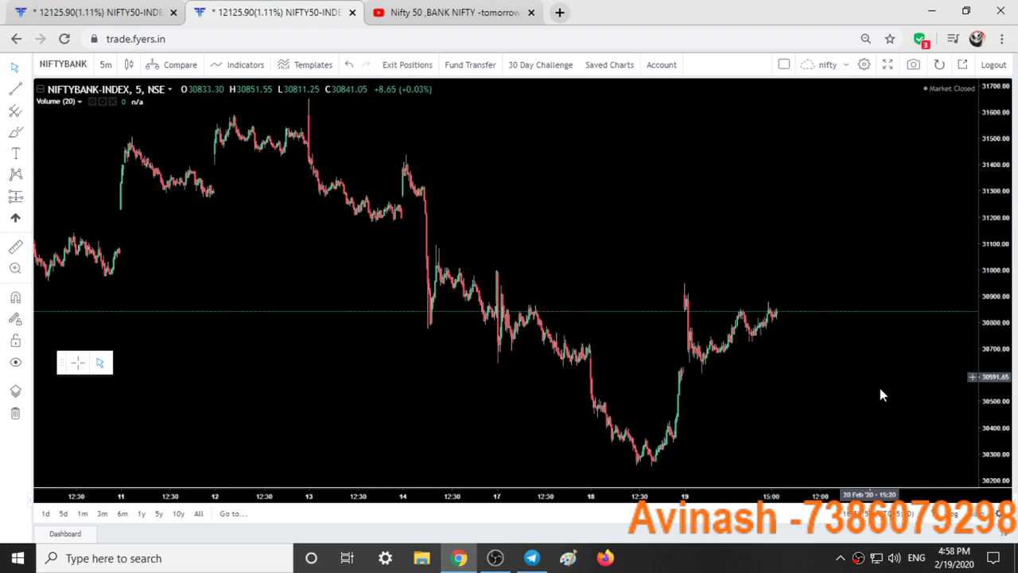
pyautogui.click(105, 65)
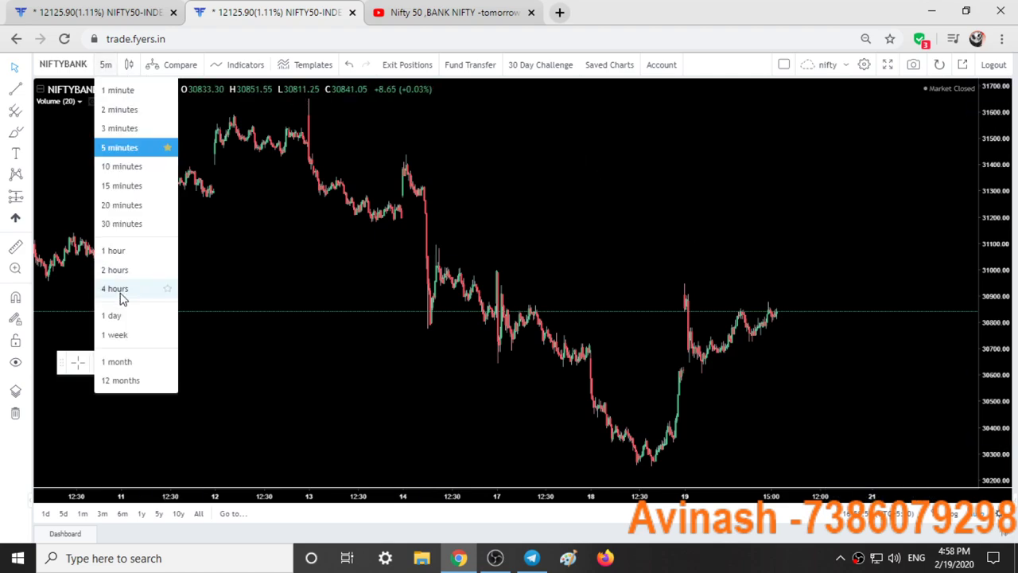
pyautogui.click(127, 253)
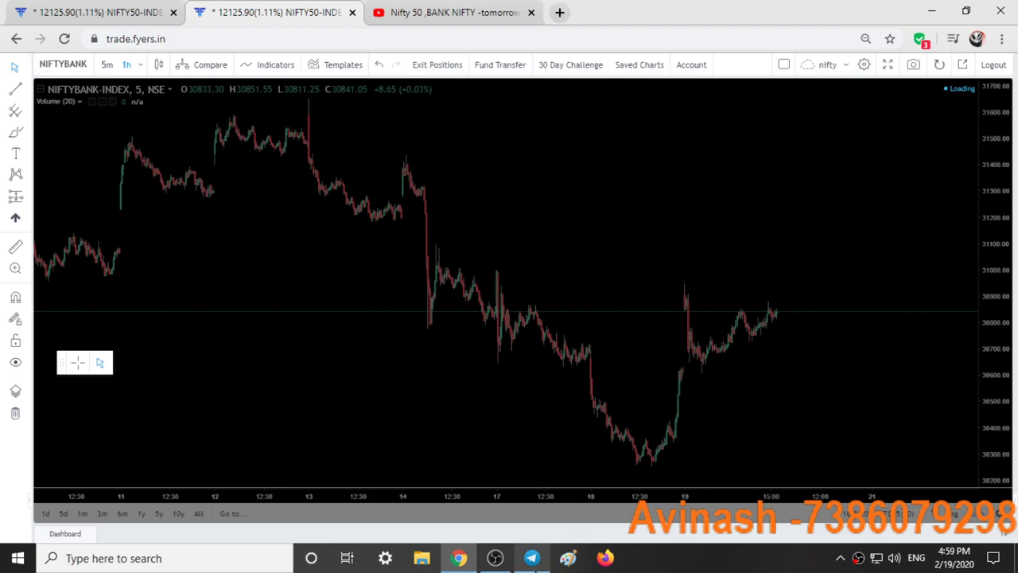
pyautogui.click(531, 558)
# View the channel's earlier niftybank downtrend screenshot full-size, then minimize Telegram to reveal the NIFTYBANK 1-hour chart
pyautogui.scroll(10, 688, 393)
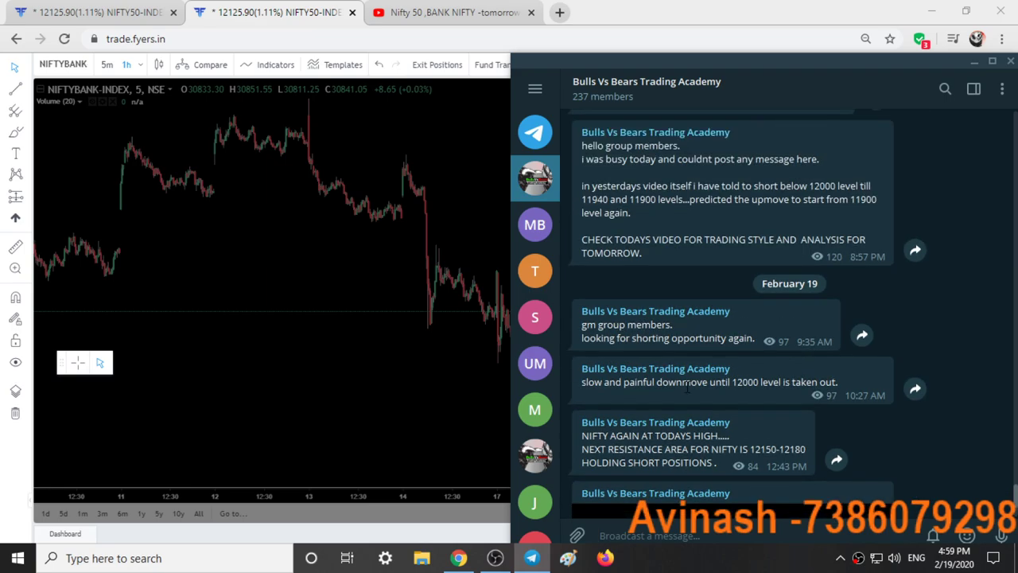
pyautogui.scroll(10, 688, 393)
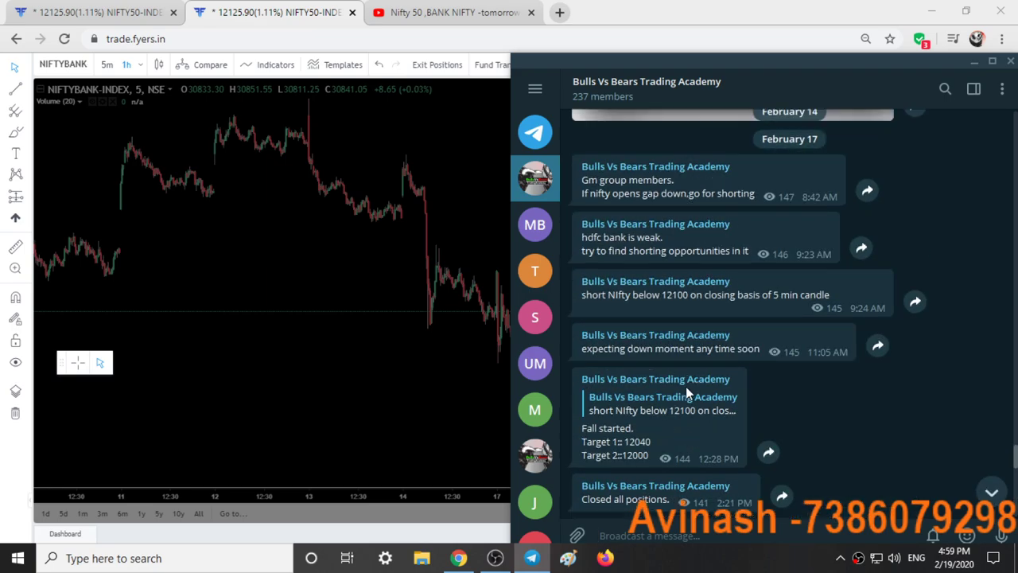
pyautogui.scroll(-1, 780, 356)
pyautogui.click(780, 349)
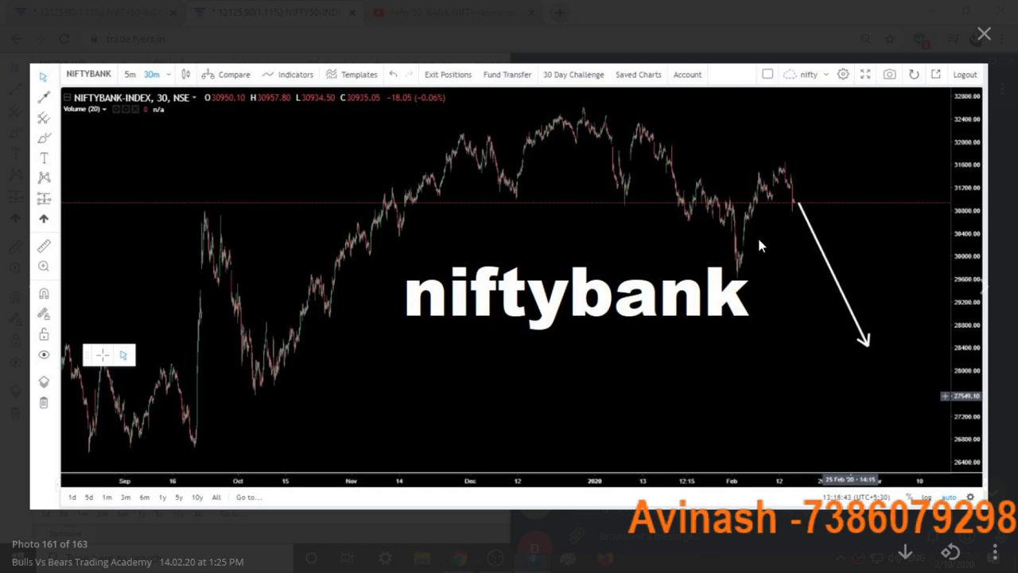
pyautogui.click(985, 36)
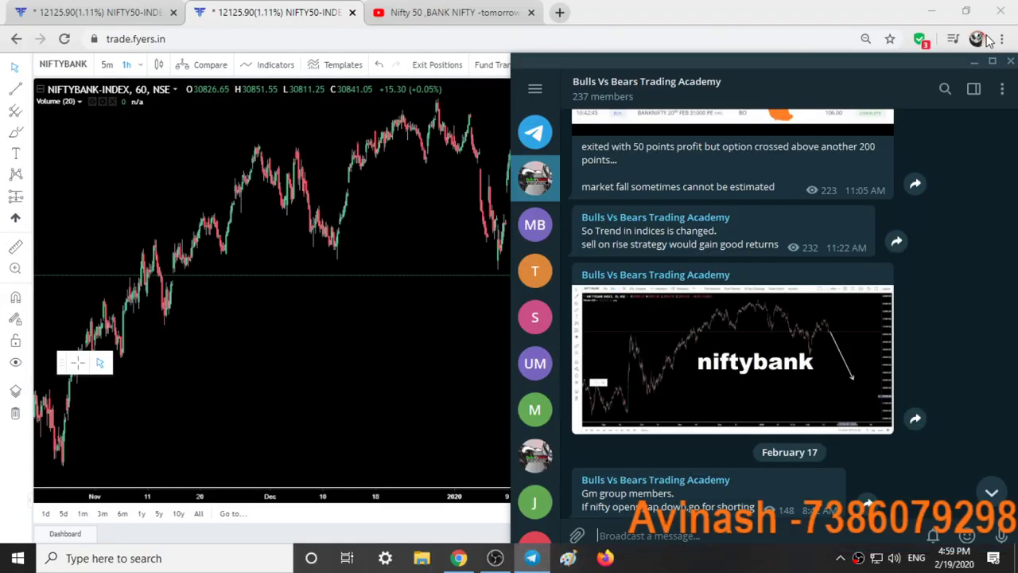
pyautogui.click(973, 62)
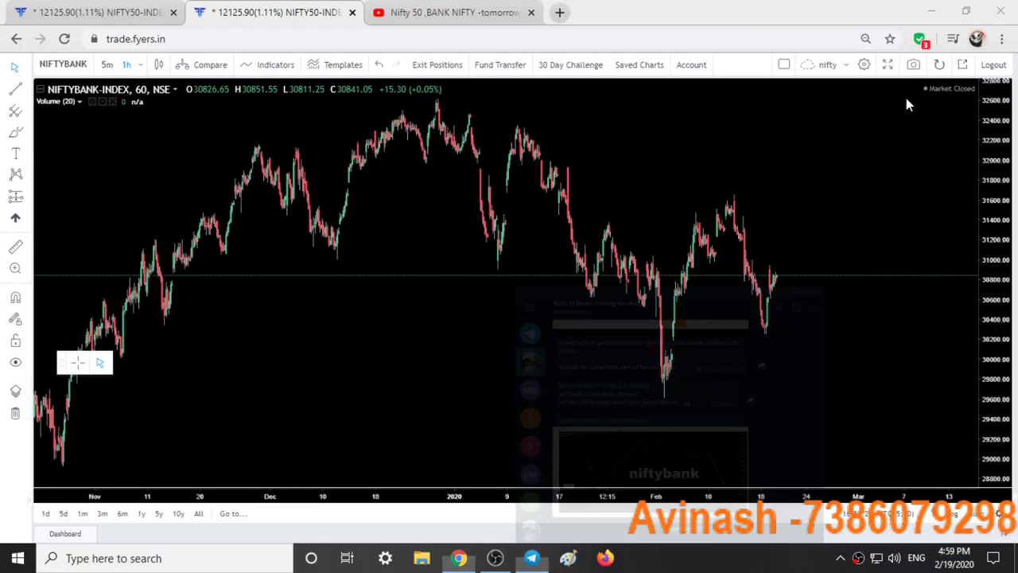